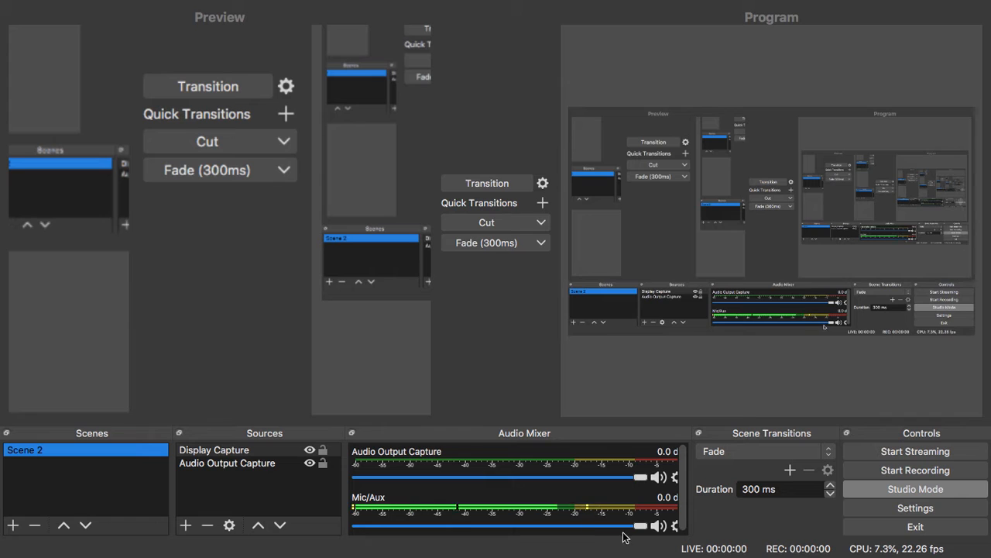
drag(639, 527, 666, 520)
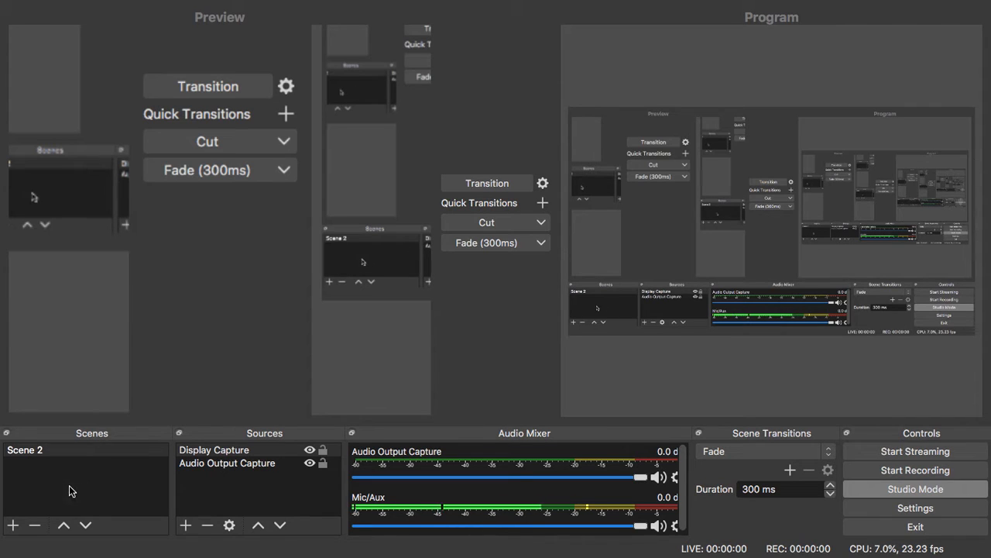
Add a new scene named COOL
click(13, 527)
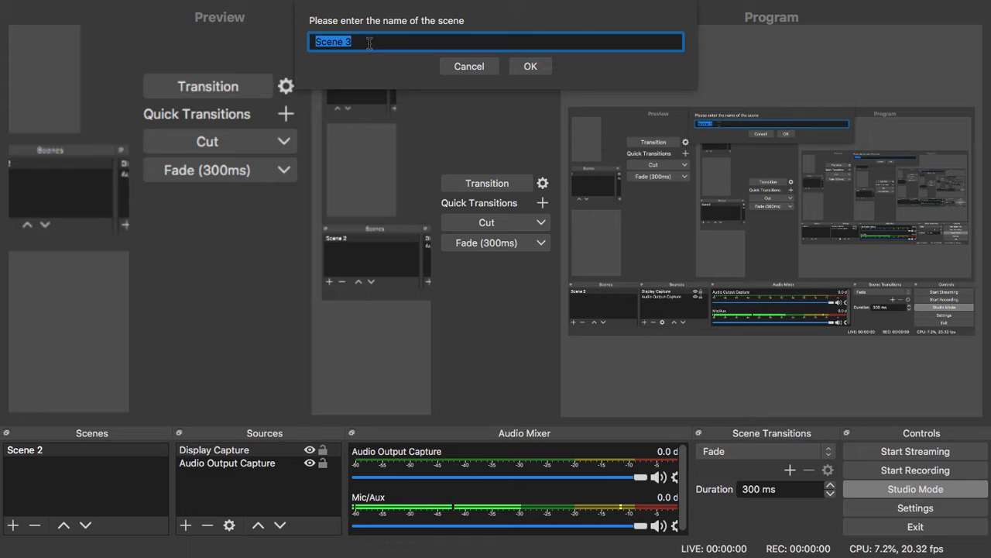
key(BackSpace)
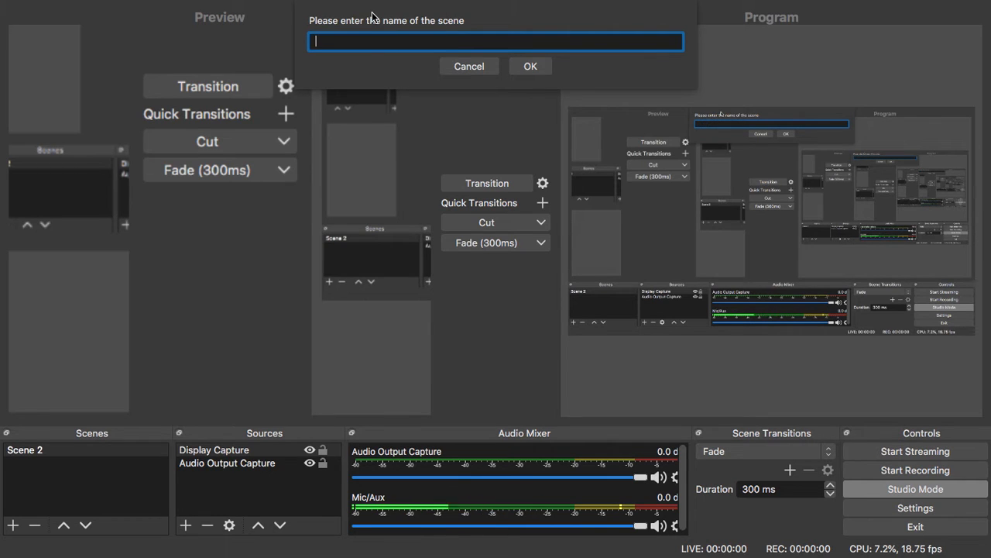
text(COOL)
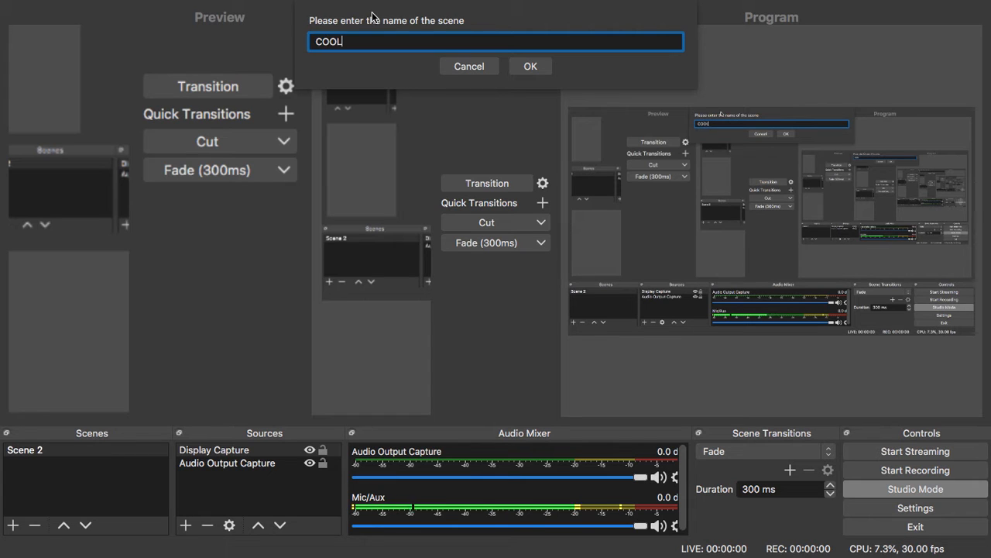
click(530, 67)
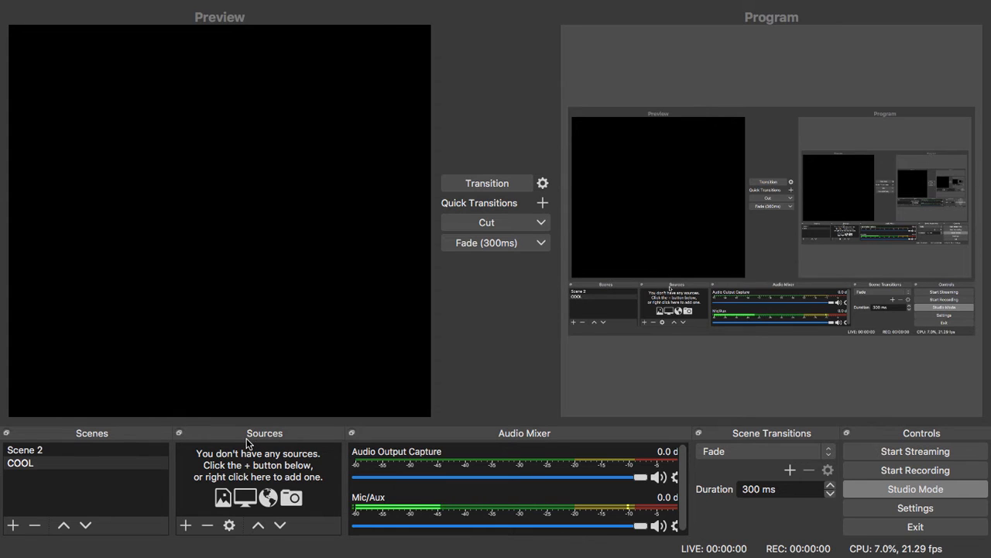
Add a new, visible display capture source to the COOL scene, keeping its default display, cursor and crop settings
click(188, 526)
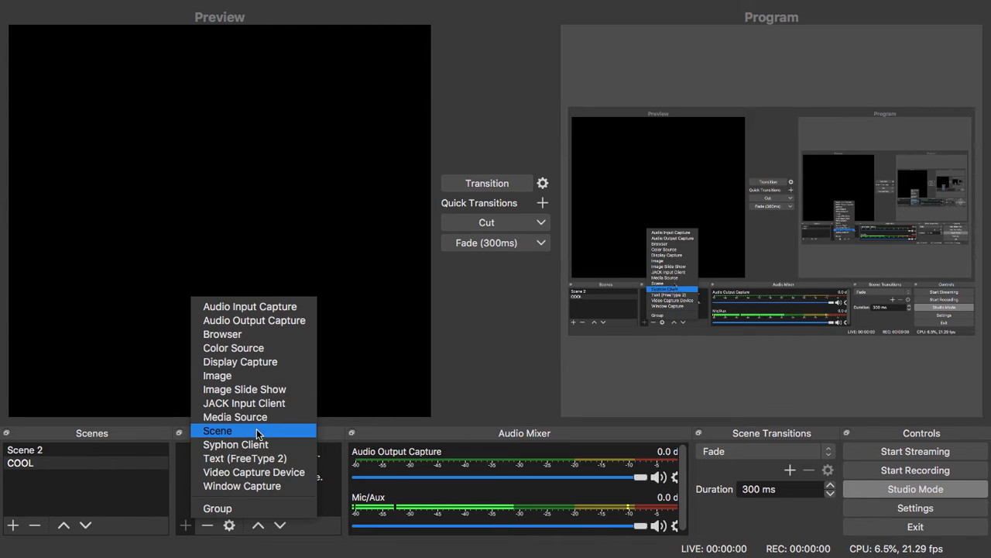
click(257, 360)
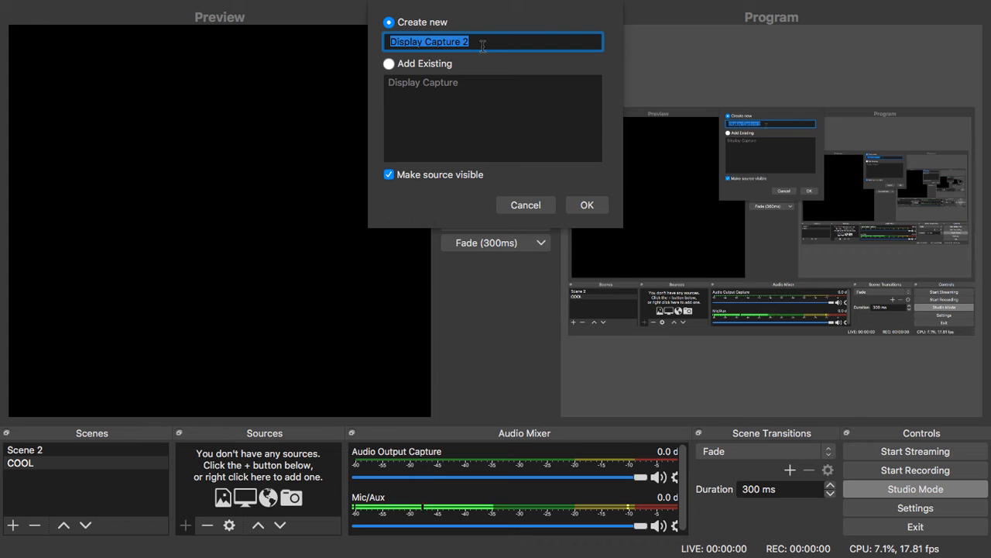
click(586, 205)
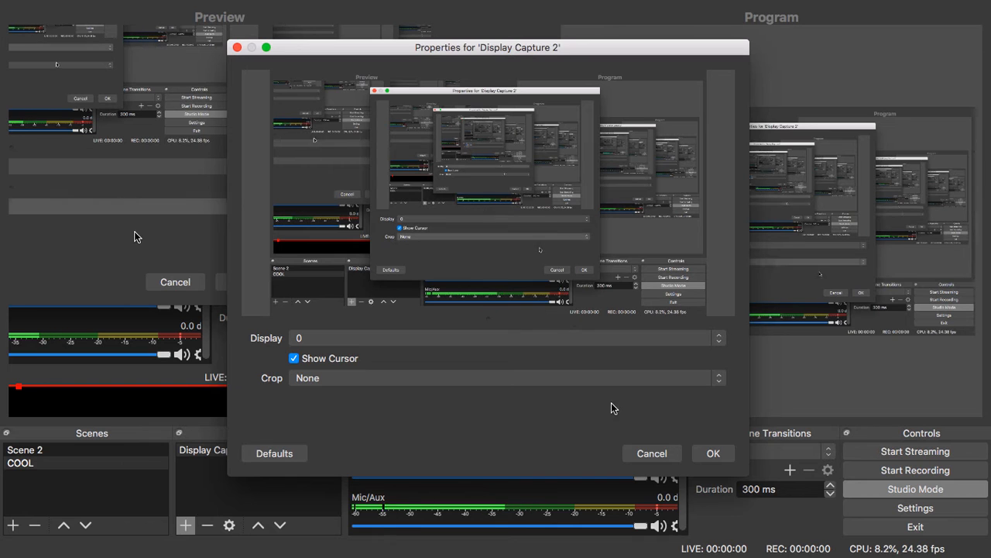
click(711, 454)
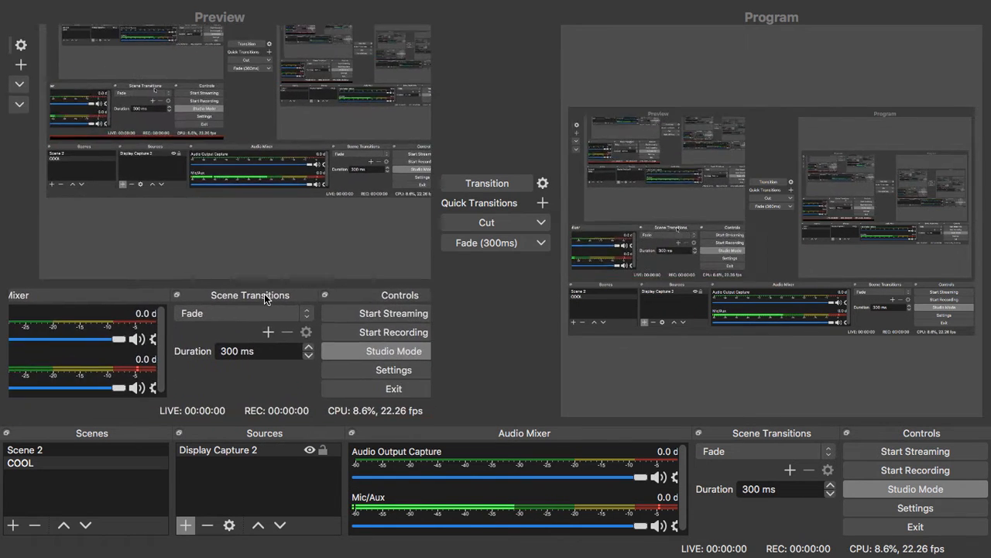
Scale down the display capture from its lower-right corner and reposition it so it fills the preview canvas
drag(241, 129, 143, 49)
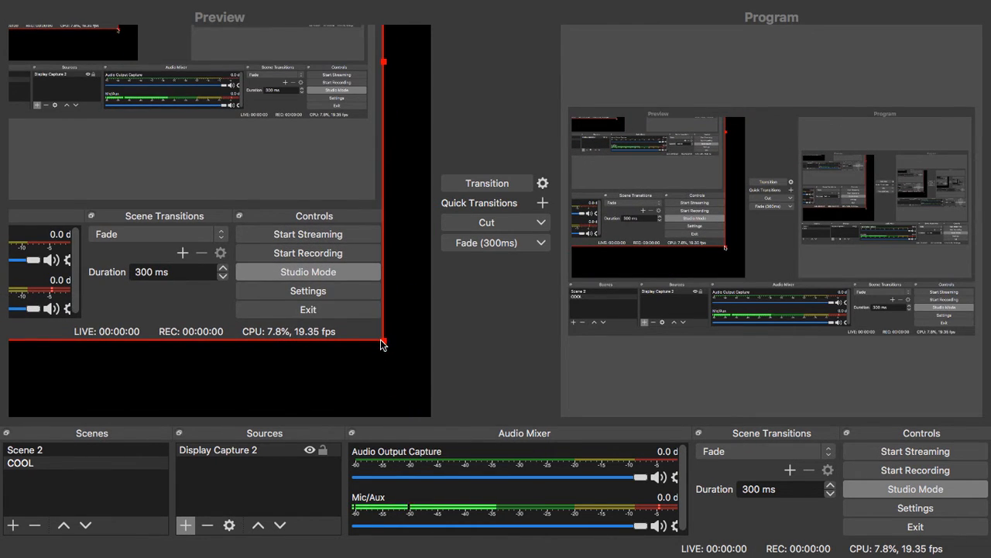
drag(382, 344, 282, 284)
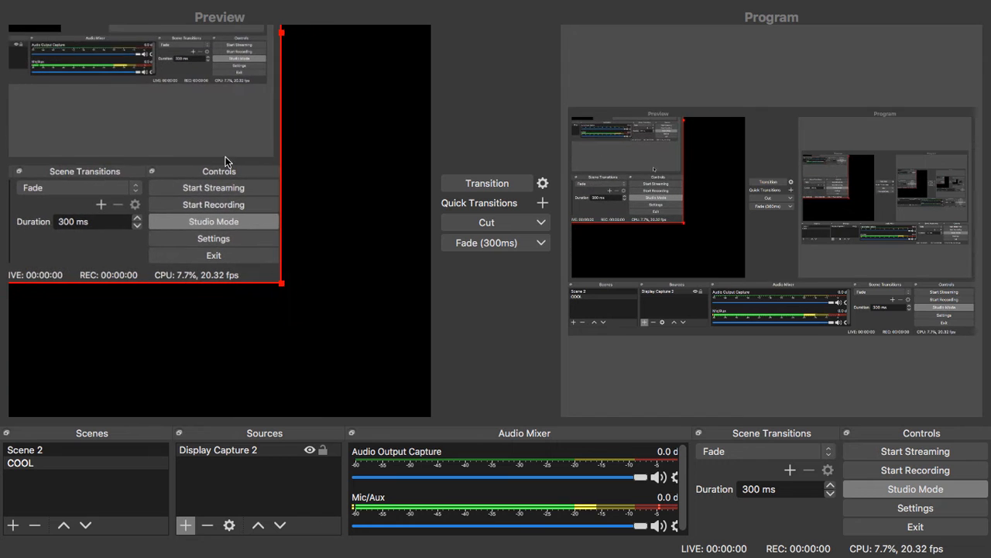
drag(225, 161, 366, 287)
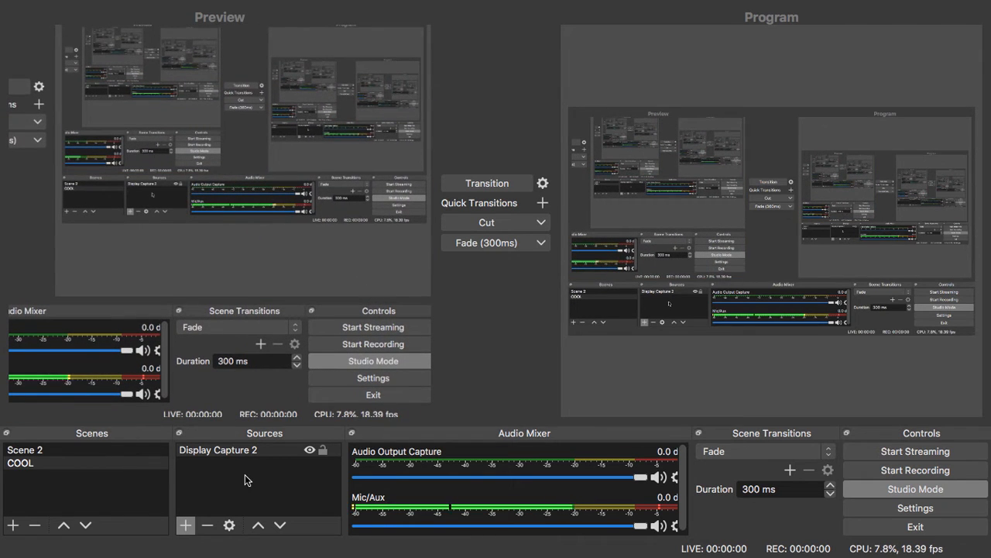
Add a new audio input capture source to the COOL scene with Yeti Stereo Microphone as its device
click(189, 525)
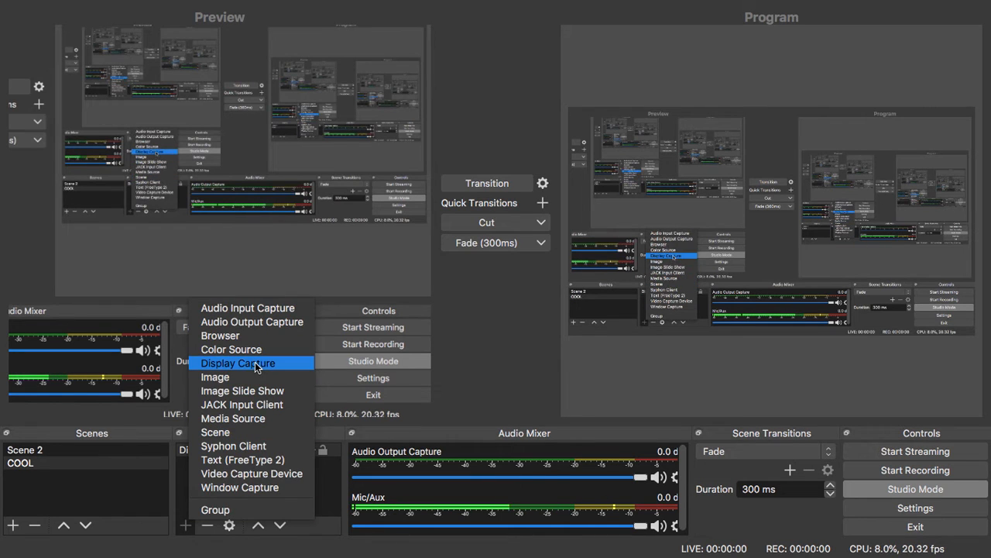
click(261, 310)
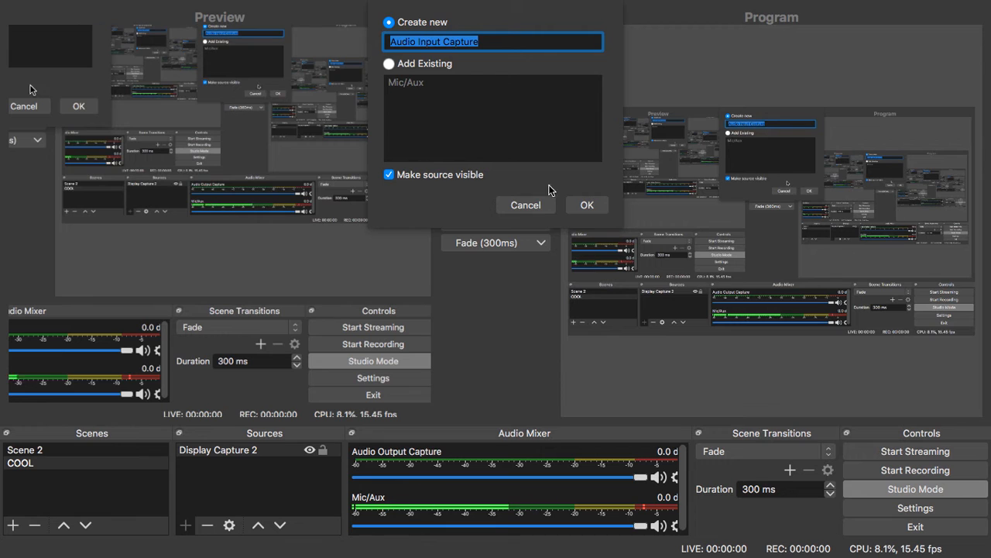
click(587, 205)
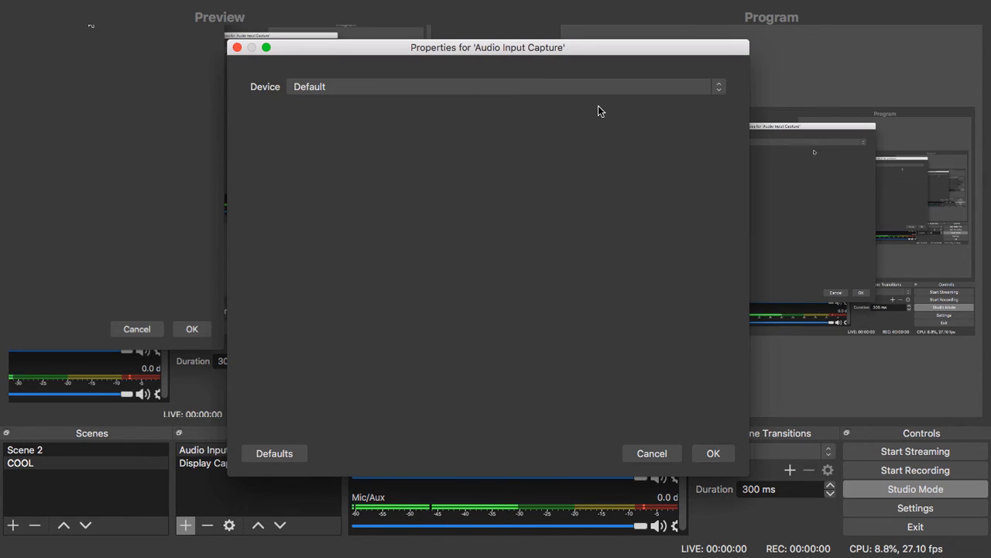
click(720, 89)
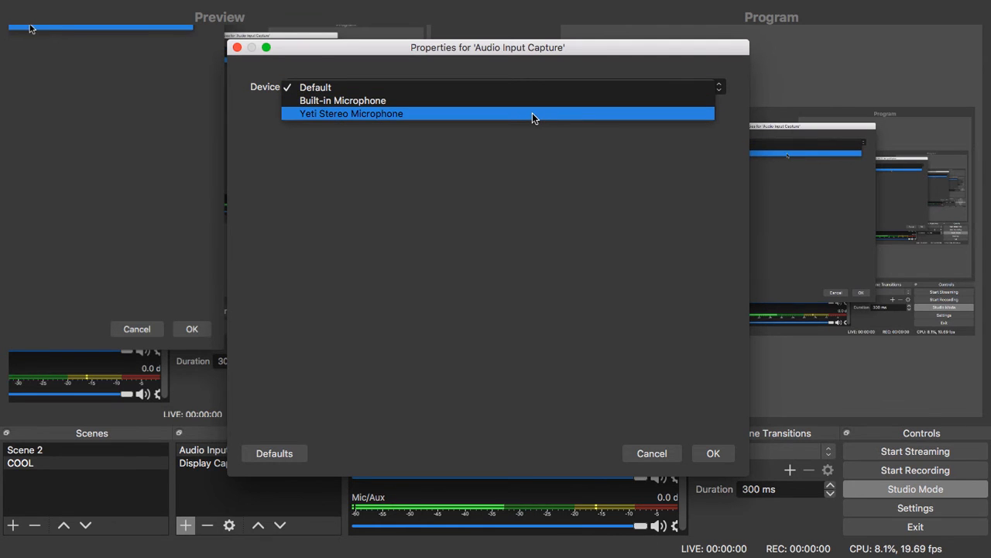
click(491, 114)
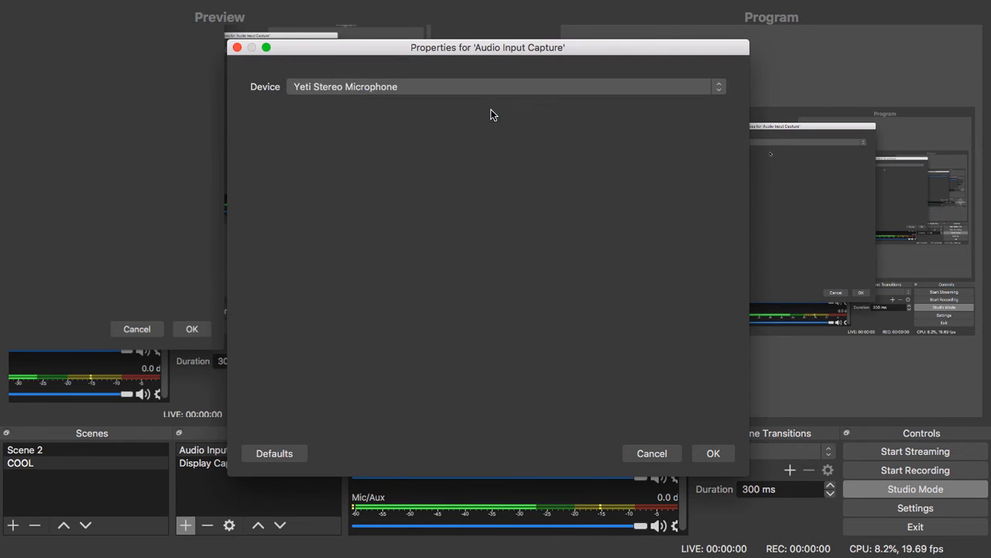
click(713, 451)
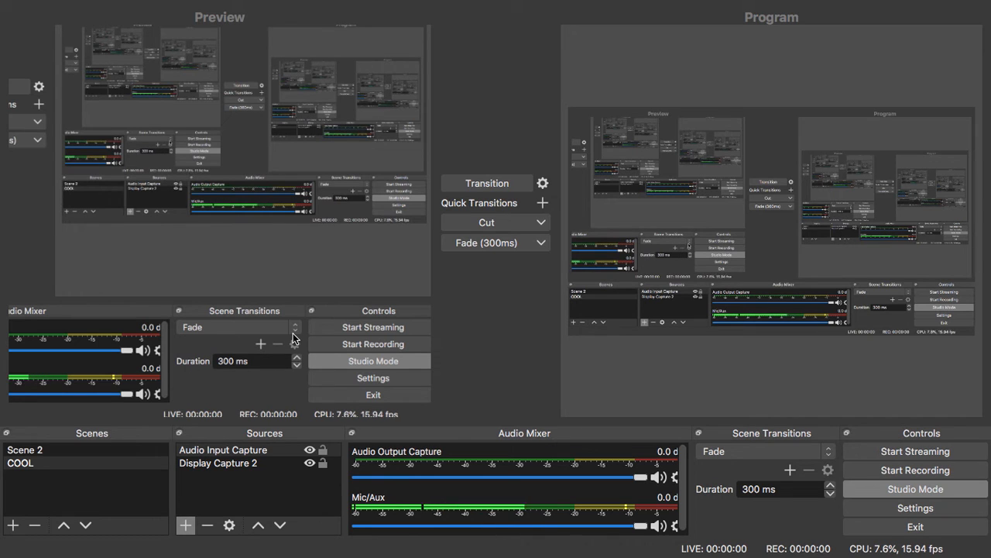
mouse_move(233, 4)
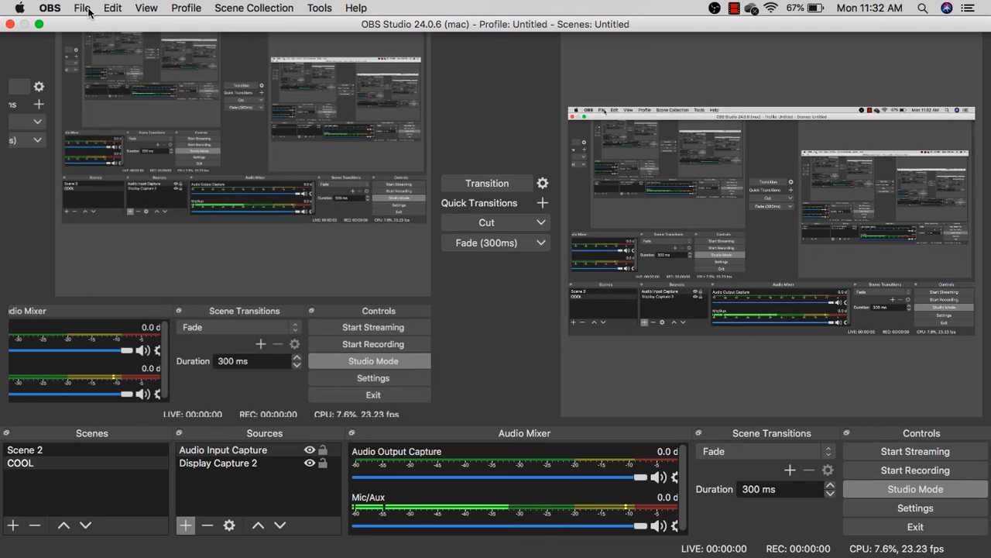
click(84, 9)
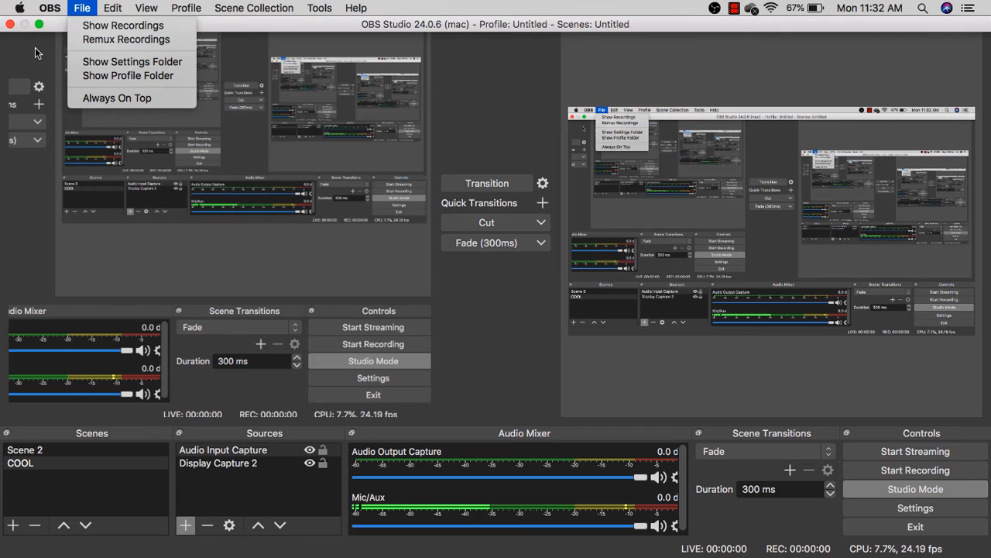
click(41, 180)
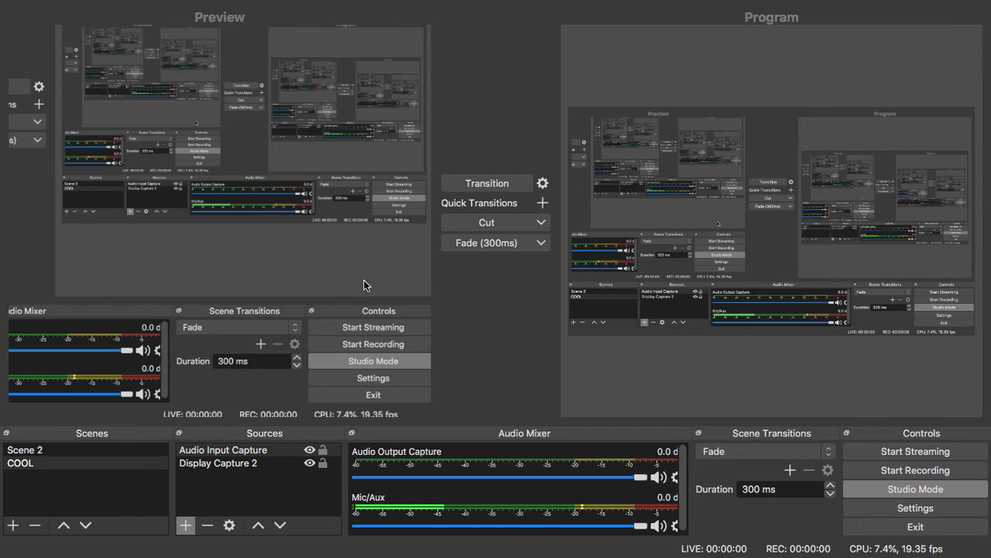
Add a new browser source to the COOL scene and leave its URL and size properties at their defaults
click(185, 525)
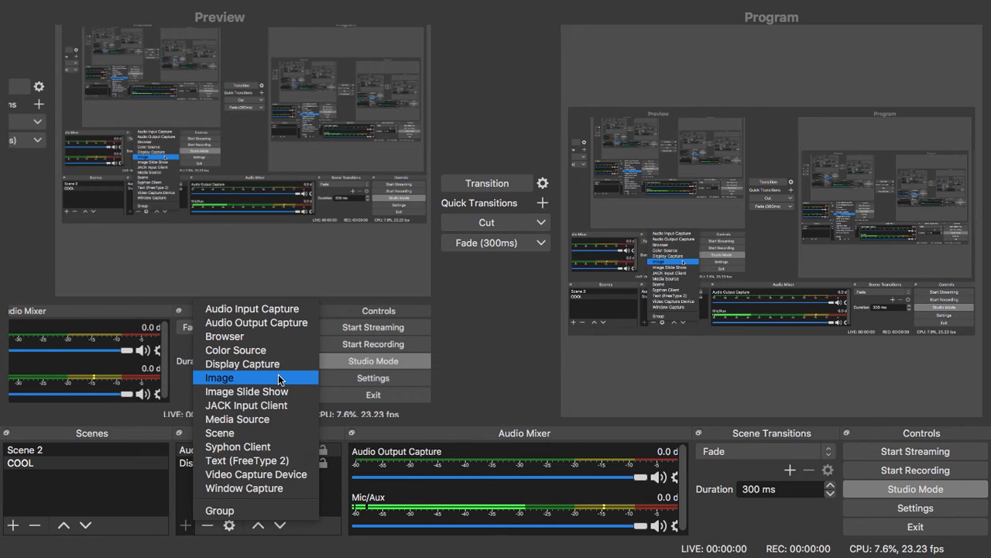
click(241, 338)
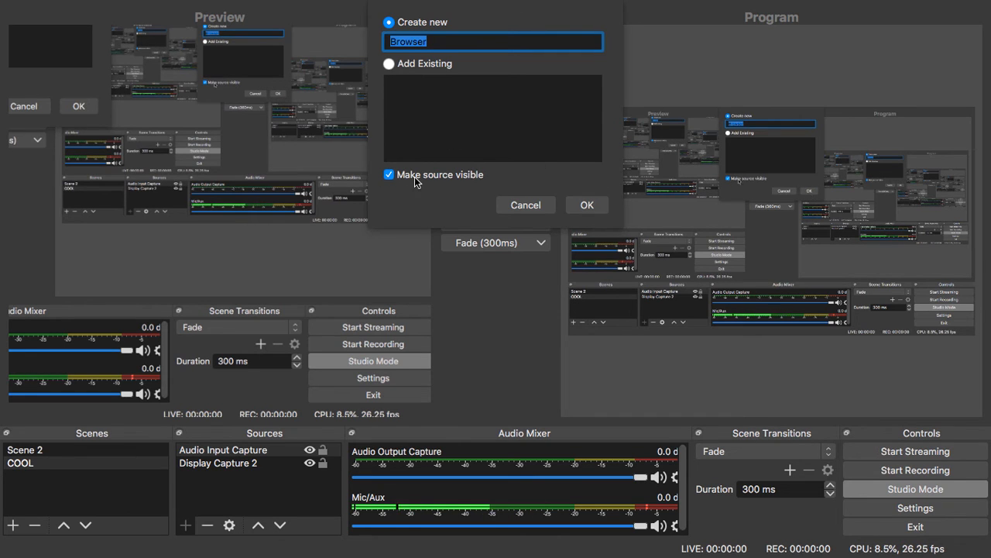
click(586, 204)
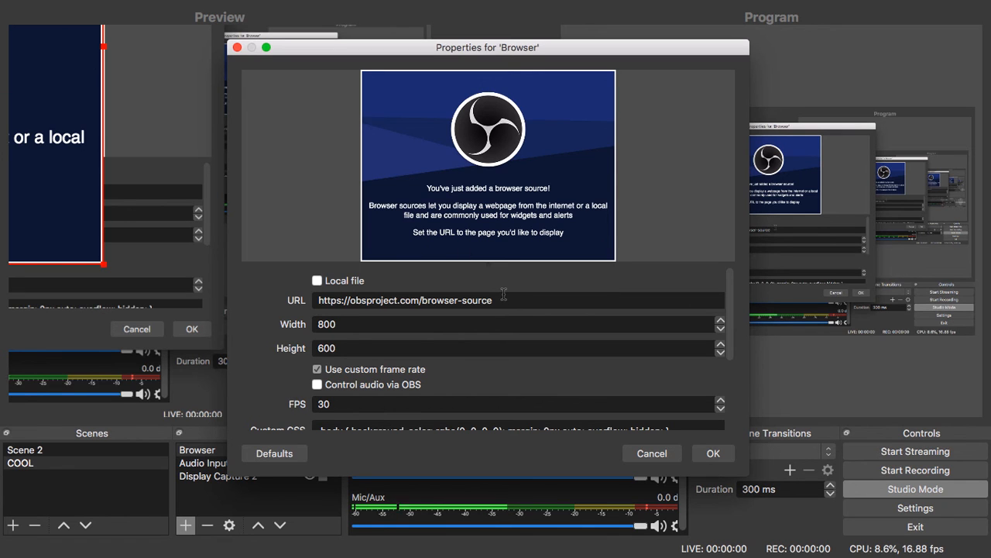
click(643, 454)
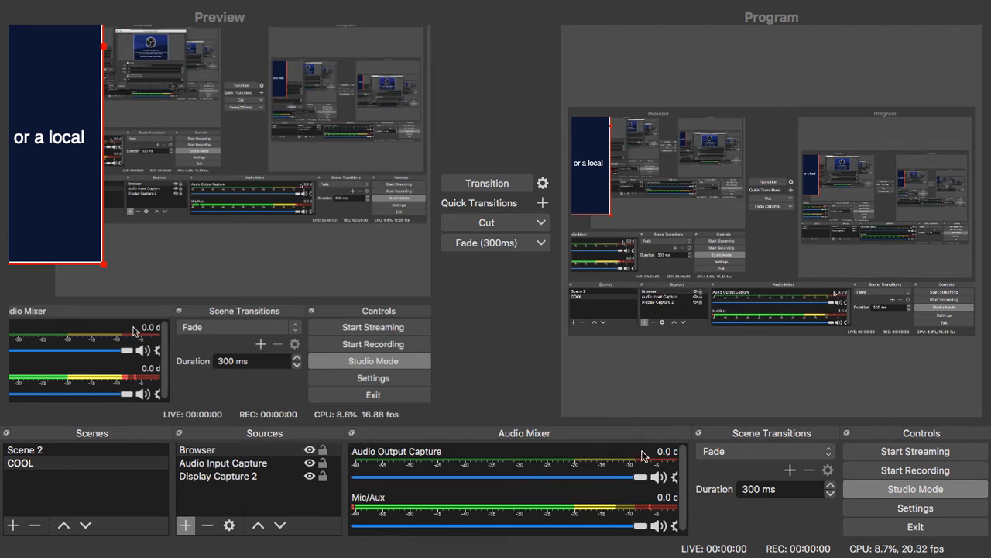
Add a new image source to the COOL scene and close its properties without choosing an image file
click(187, 525)
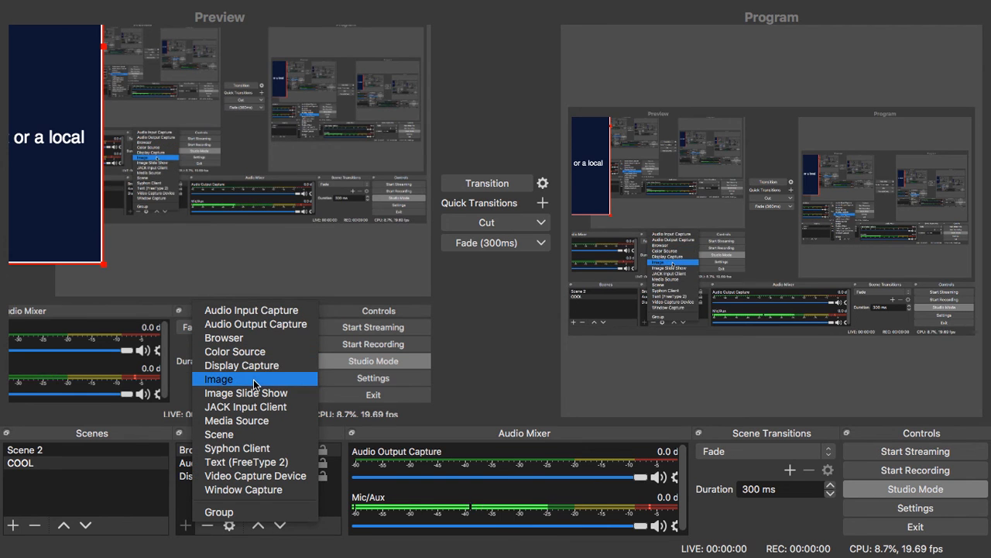
click(219, 379)
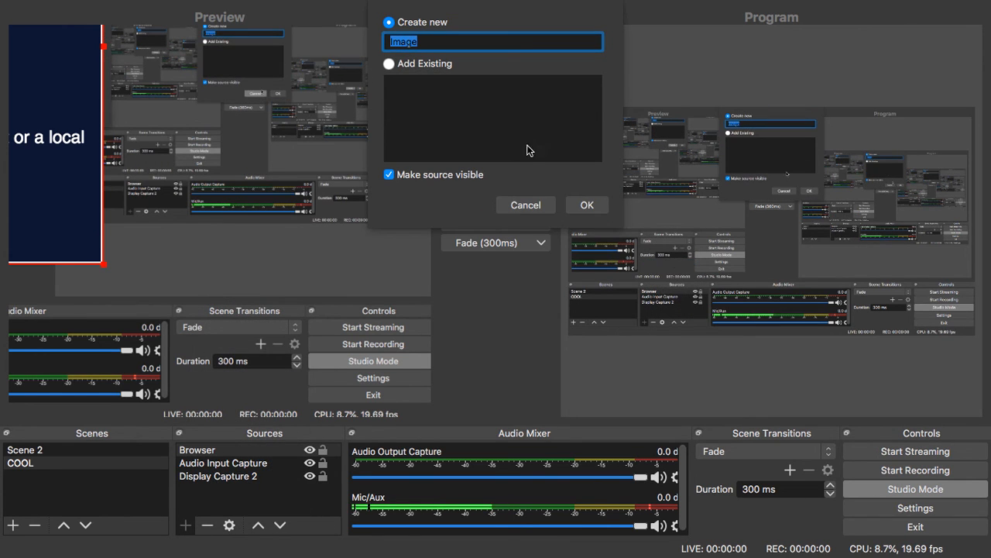
click(575, 204)
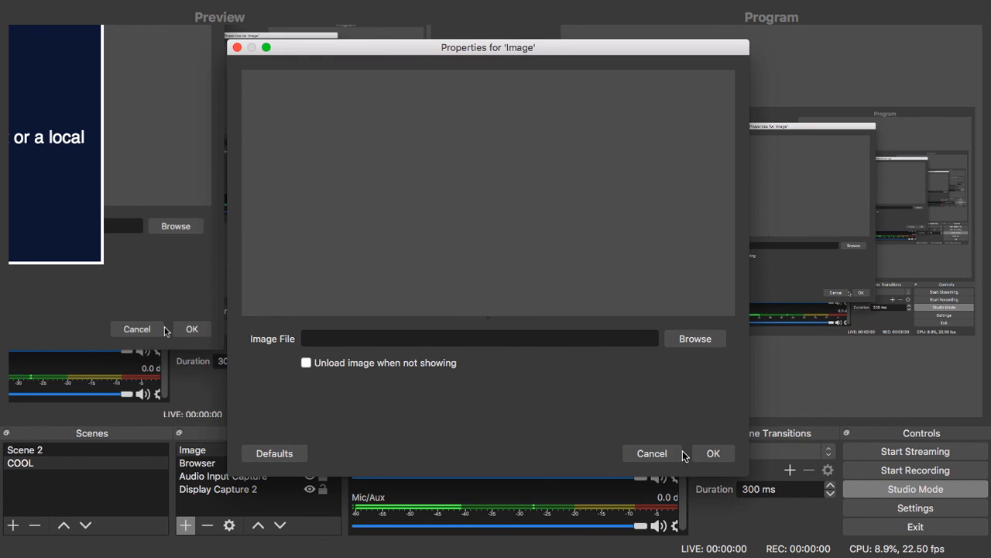
click(660, 454)
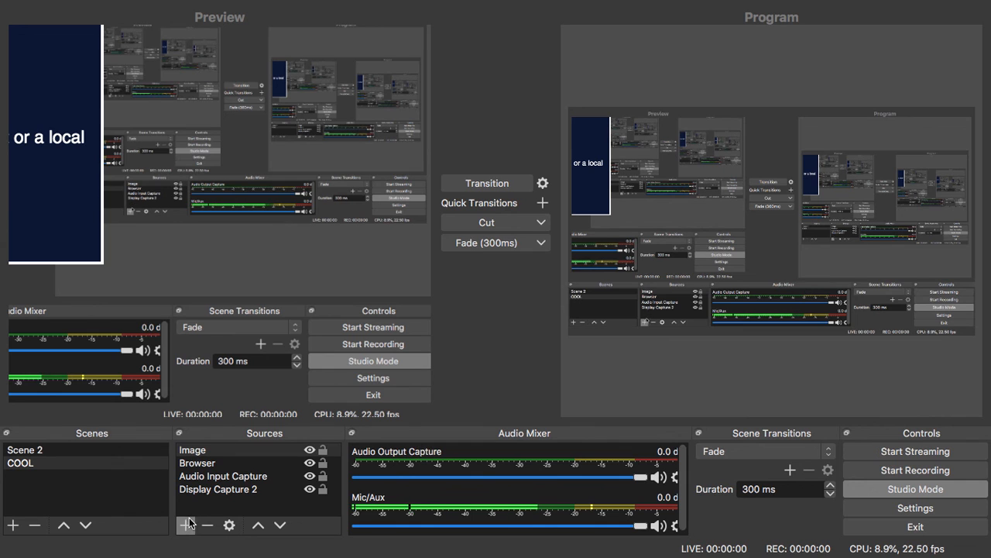
Add a new window capture source to the COOL scene, look through the available windows and close its properties without choosing one
click(187, 524)
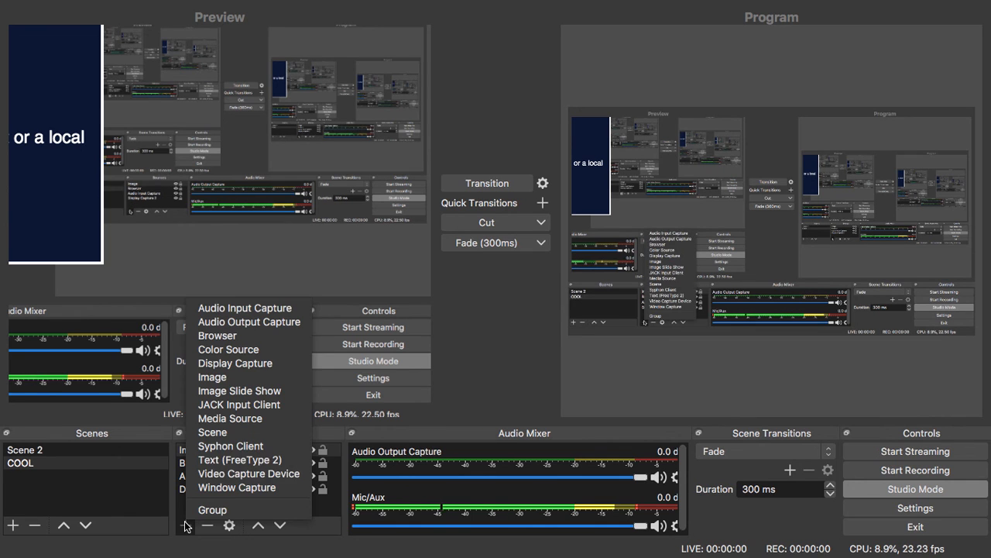
click(232, 486)
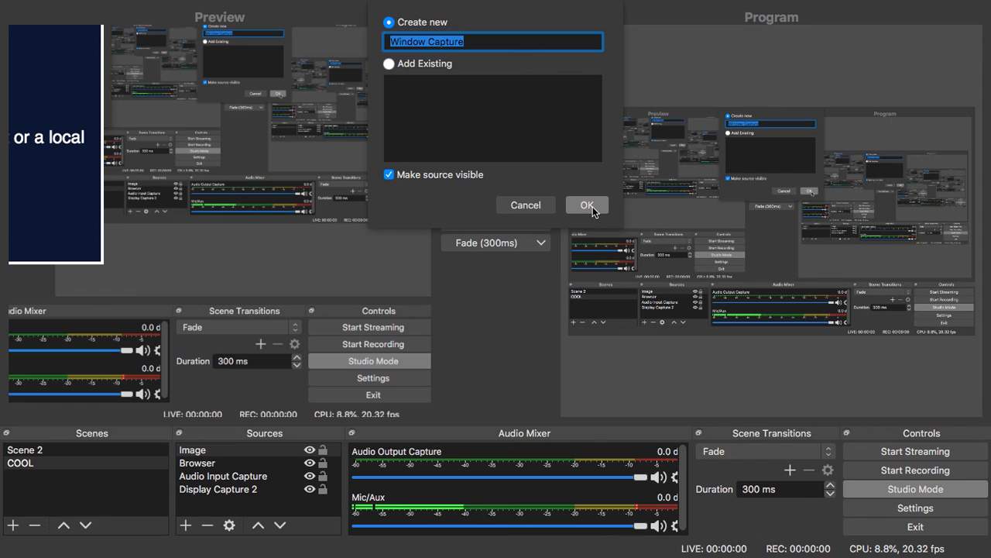
click(587, 205)
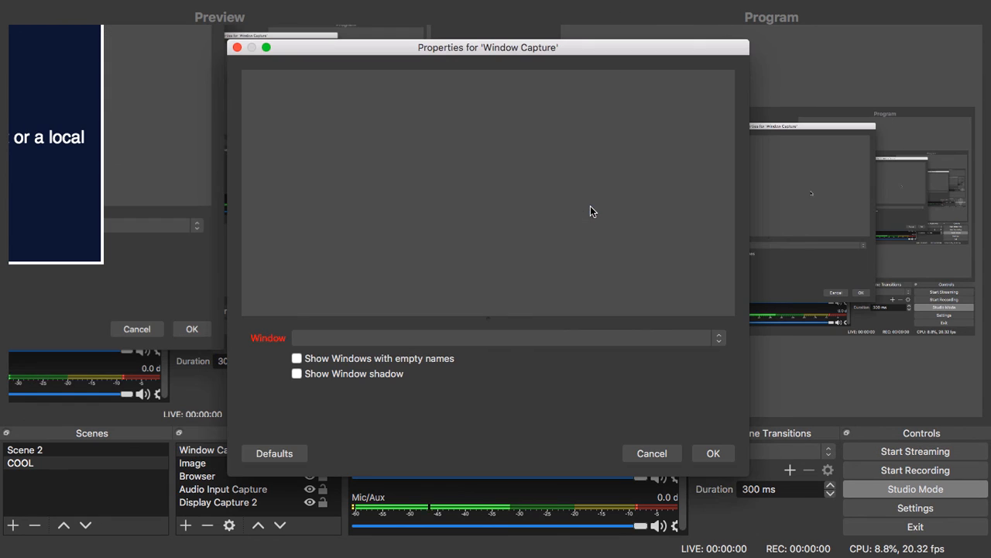
click(713, 340)
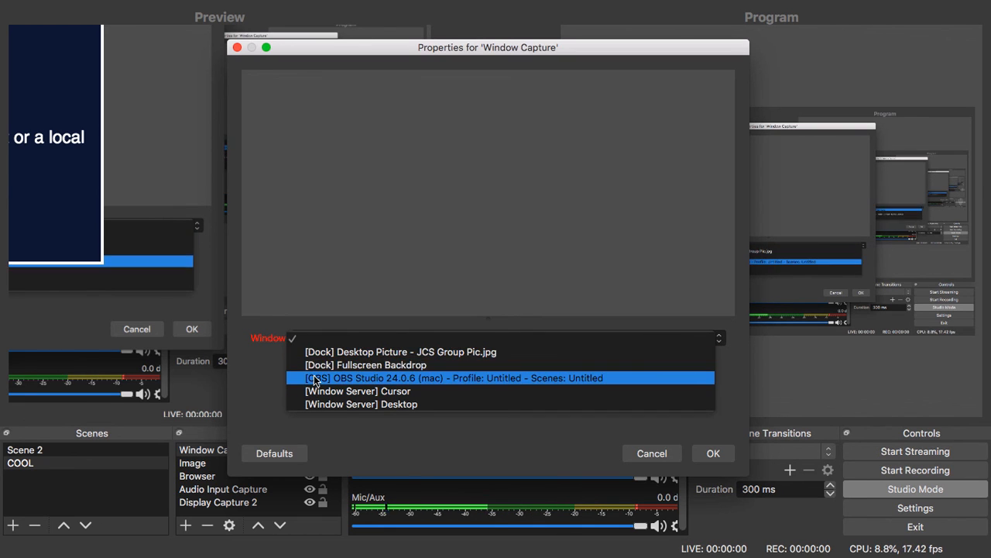
click(257, 386)
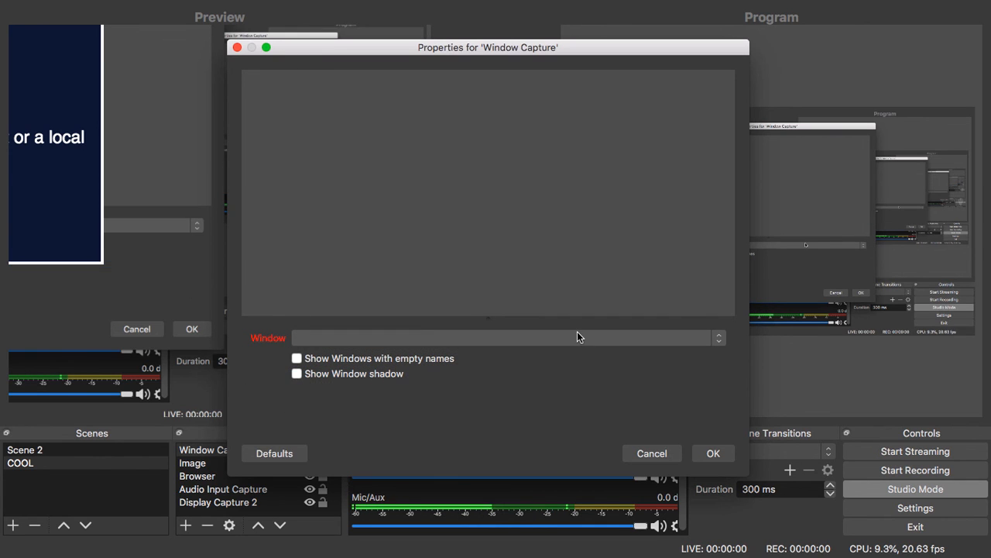
click(650, 452)
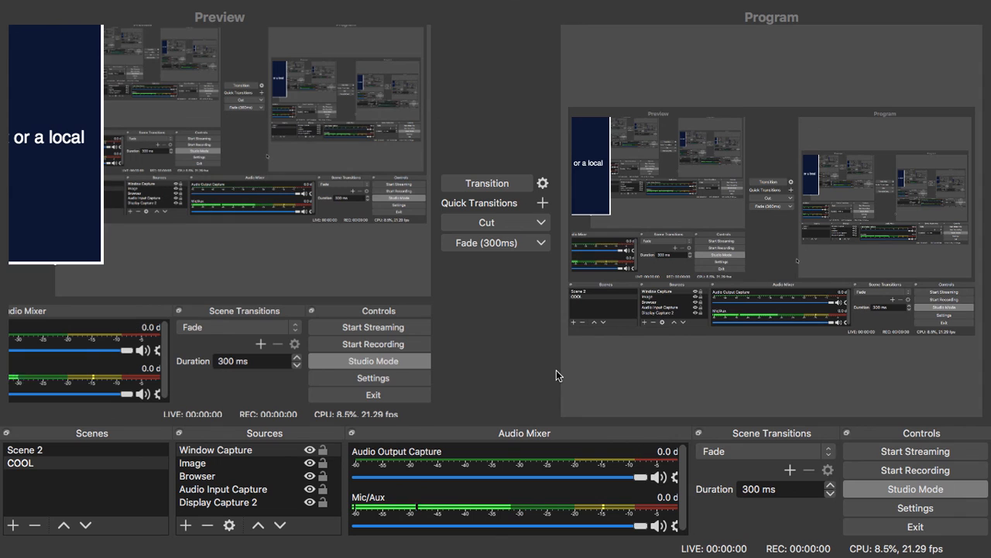